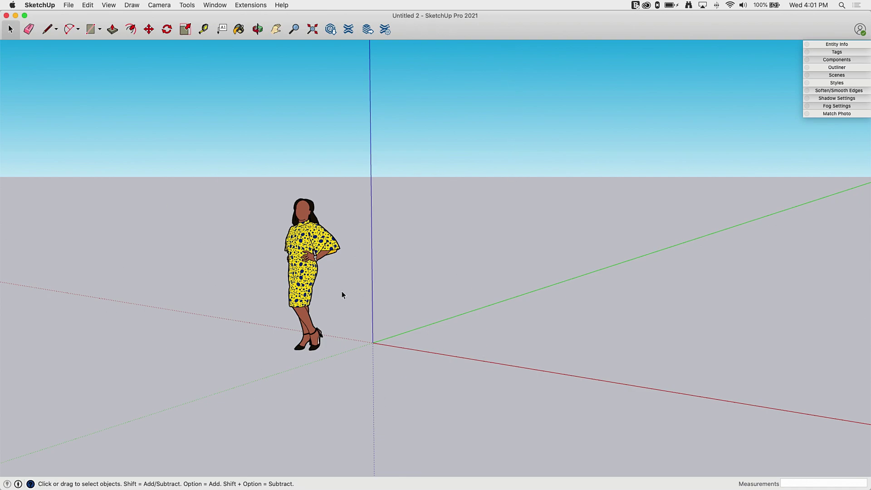
Step: Start a file import, set the format to AutoCAD Files (*.dwg, *.dxf), and accept the import options with Model Units and Import Materials enabled
{"action": "left_click", "coordinate": [68, 6]}
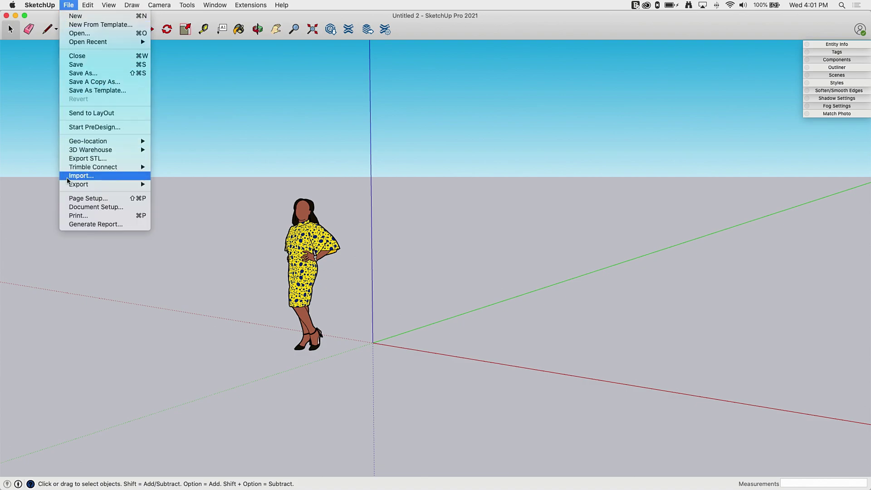
{"action": "left_click", "coordinate": [94, 177]}
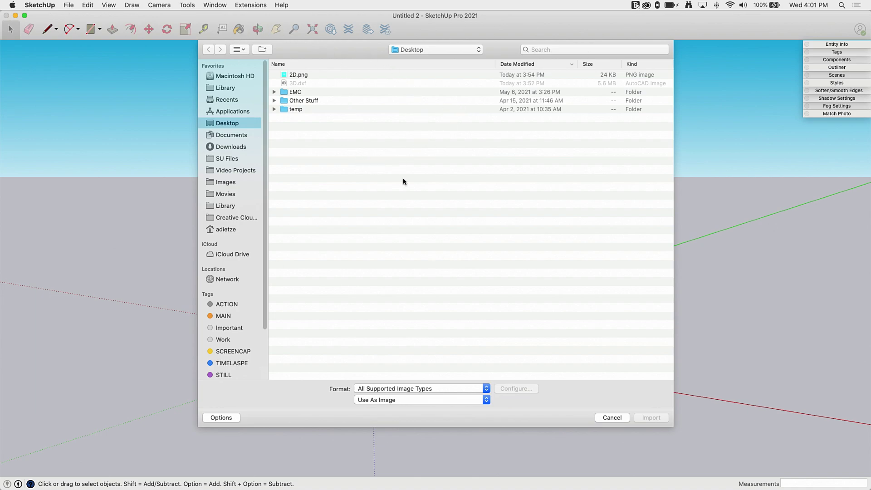
{"action": "left_click", "coordinate": [424, 388]}
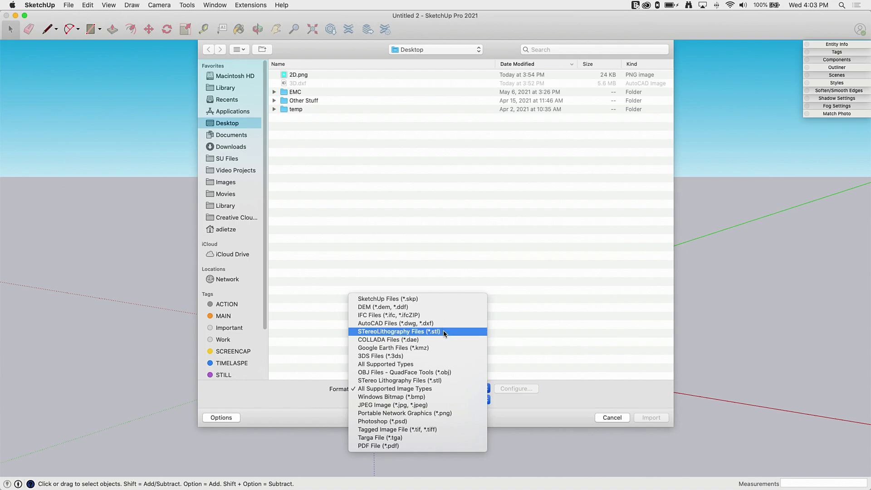
{"action": "left_click", "coordinate": [421, 324]}
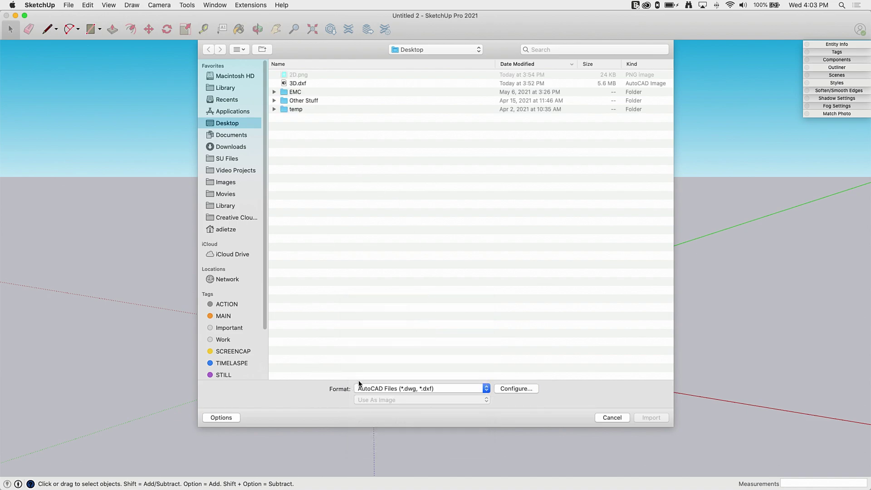
{"action": "left_click", "coordinate": [519, 390]}
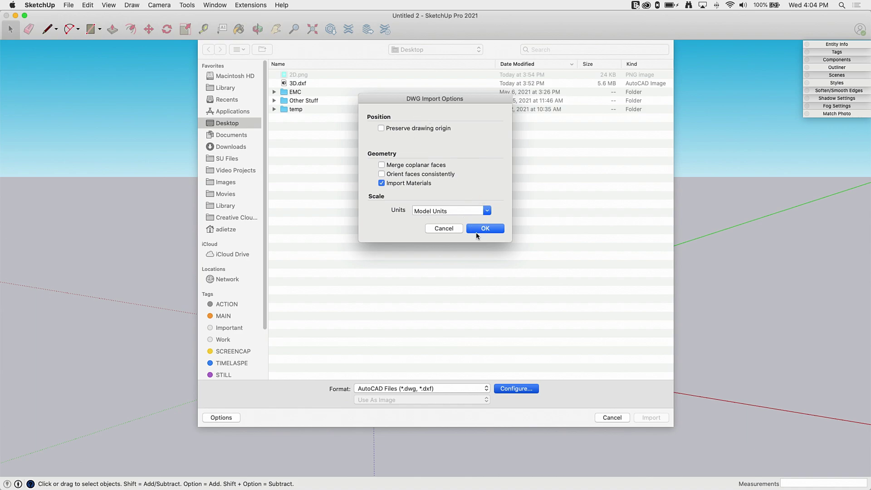
{"action": "left_click", "coordinate": [478, 231]}
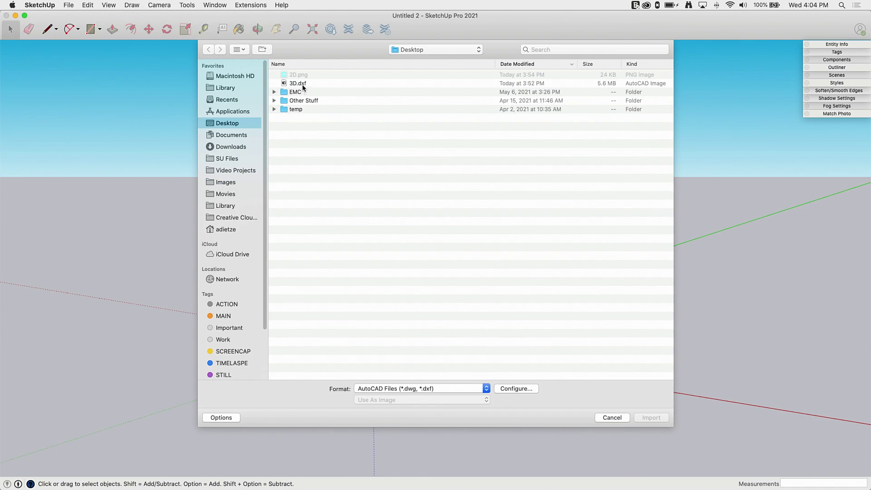
Step: Import 3D.dxf from the Desktop in AutoCAD format and close the import results
{"action": "left_click", "coordinate": [461, 388]}
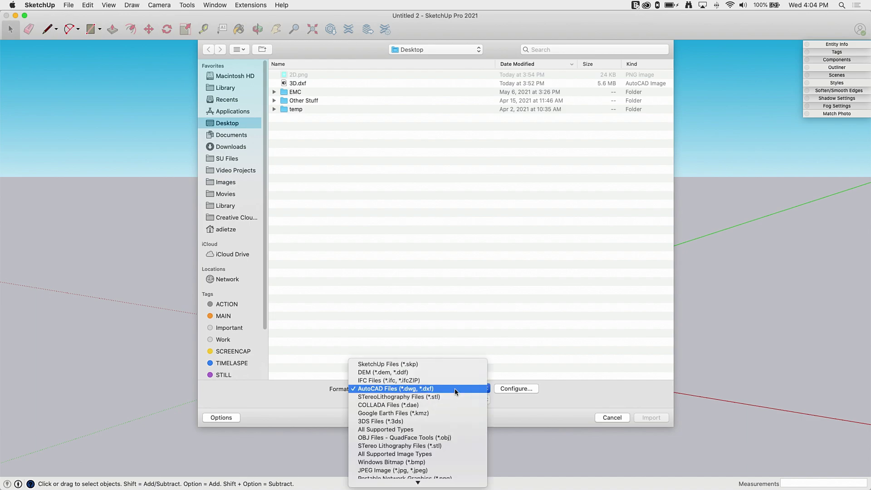
{"action": "left_click", "coordinate": [455, 389]}
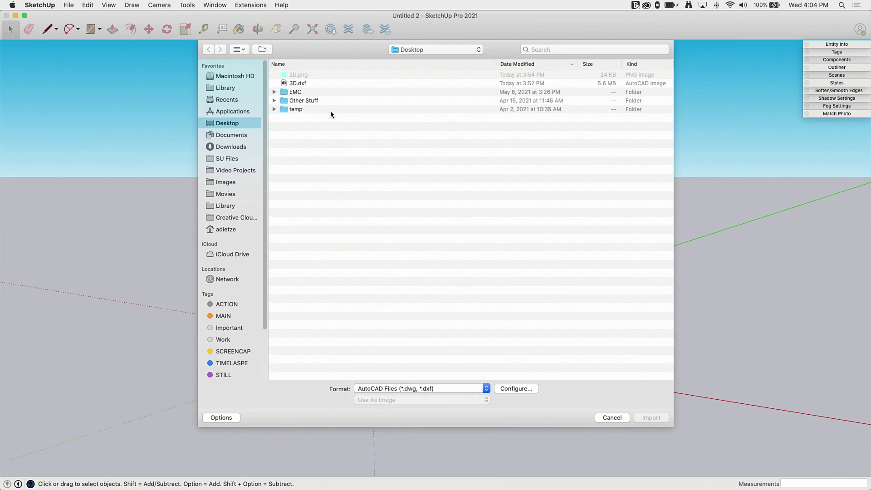
{"action": "left_click", "coordinate": [295, 85]}
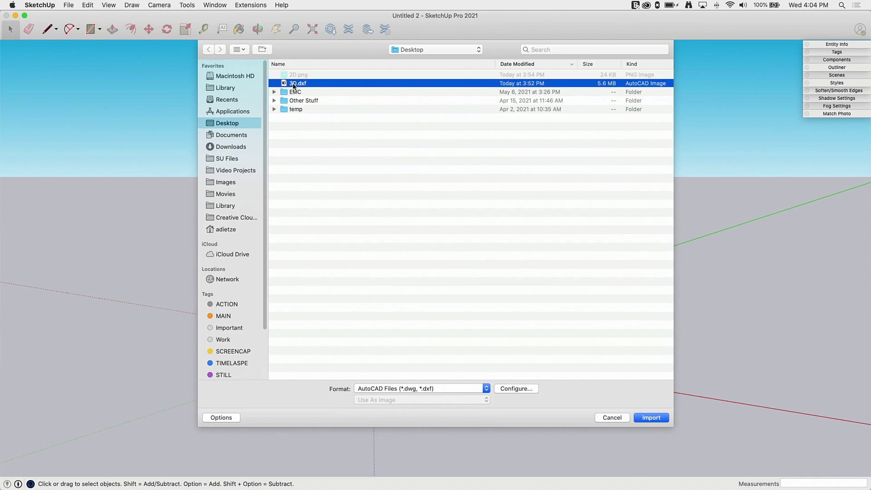
{"action": "left_click", "coordinate": [641, 418]}
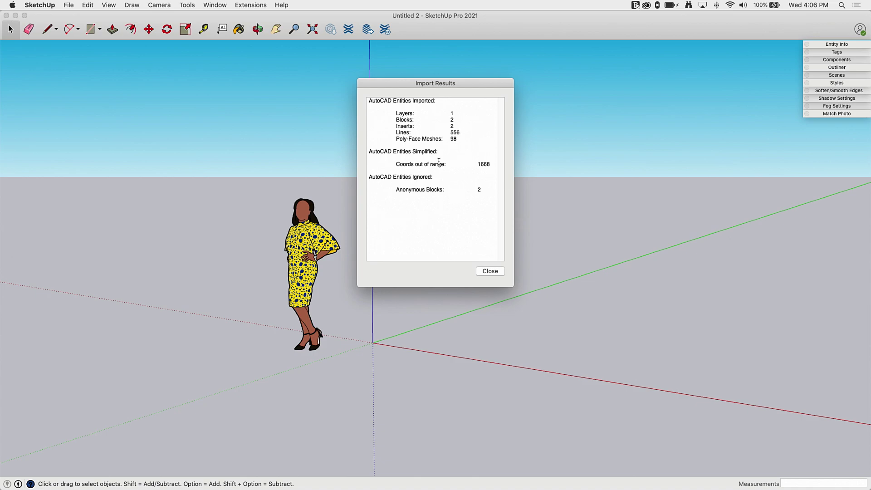
{"action": "left_click", "coordinate": [486, 271]}
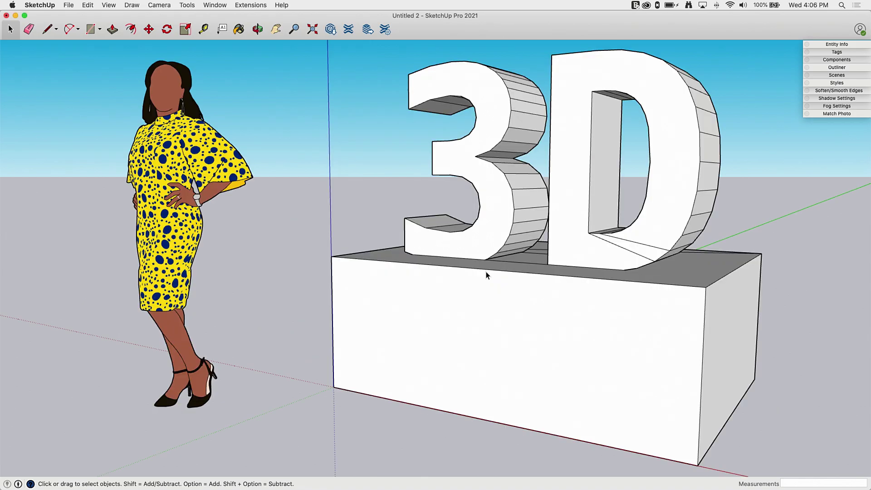
Step: Open the imported 3D component to examine the geometry nested inside it, and leave its editing context
{"action": "scroll", "coordinate": [369, 224], "scroll_direction": "down", "scroll_amount": 3}
{"action": "middle_click_drag", "start_coordinate": [368, 223], "coordinate": [352, 335]}
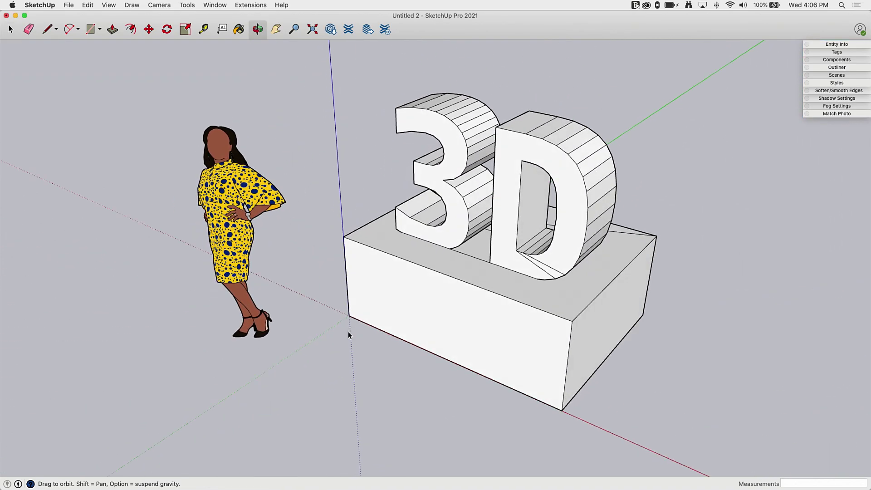
{"action": "left_click", "coordinate": [479, 121]}
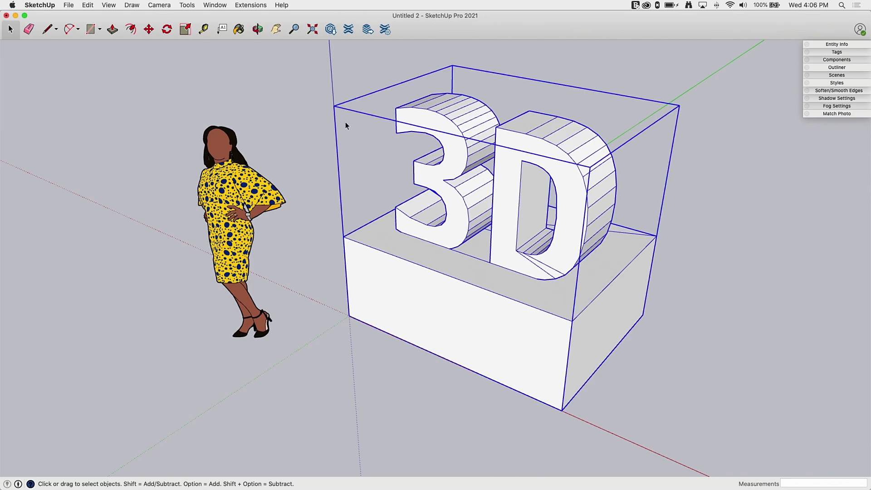
{"action": "double_click", "coordinate": [468, 192]}
{"action": "left_click", "coordinate": [382, 147]}
{"action": "left_click", "coordinate": [339, 169]}
{"action": "left_click_drag", "start_coordinate": [339, 169], "coordinate": [321, 314]}
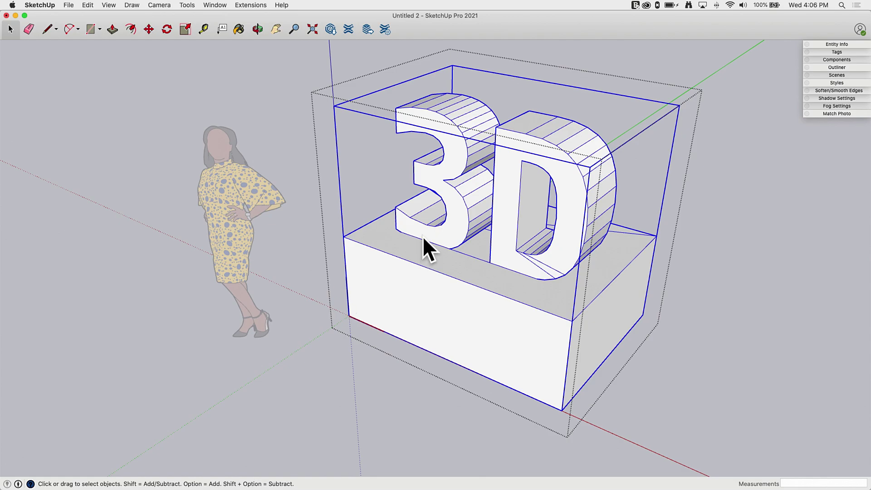
{"action": "left_click", "coordinate": [317, 218]}
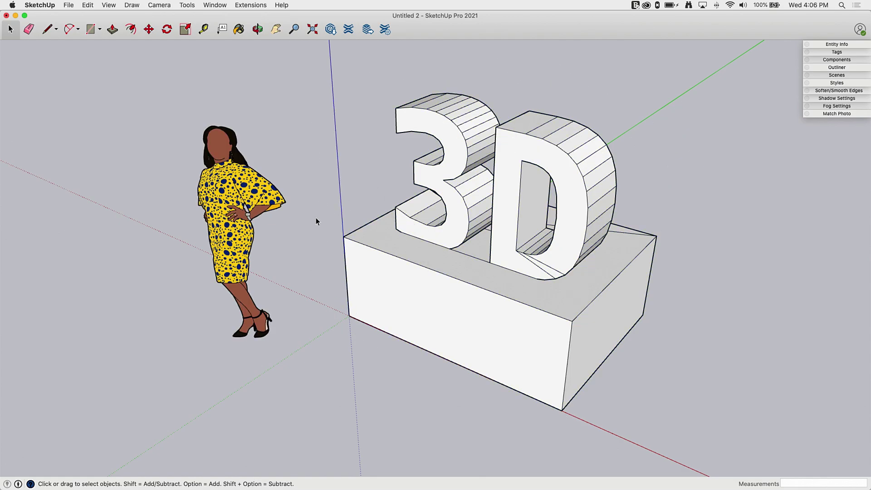
Step: Explode the outer level of the imported 3D component
{"action": "left_click", "coordinate": [483, 184]}
{"action": "middle_click_drag", "start_coordinate": [443, 117], "coordinate": [443, 141]}
{"action": "right_click", "coordinate": [439, 179]}
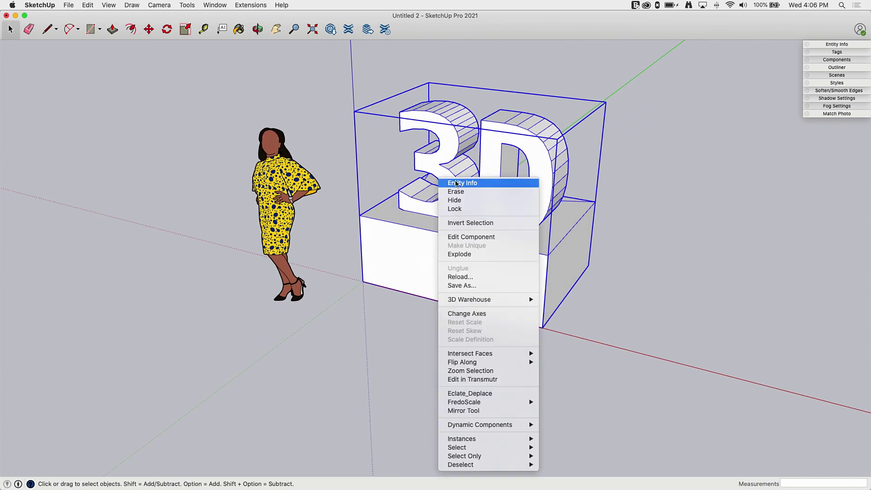
{"action": "left_click", "coordinate": [464, 253]}
{"action": "left_click", "coordinate": [661, 284]}
Step: Open the remaining 3D component to inspect its nested component, close it, and look over the model
{"action": "left_click", "coordinate": [445, 187]}
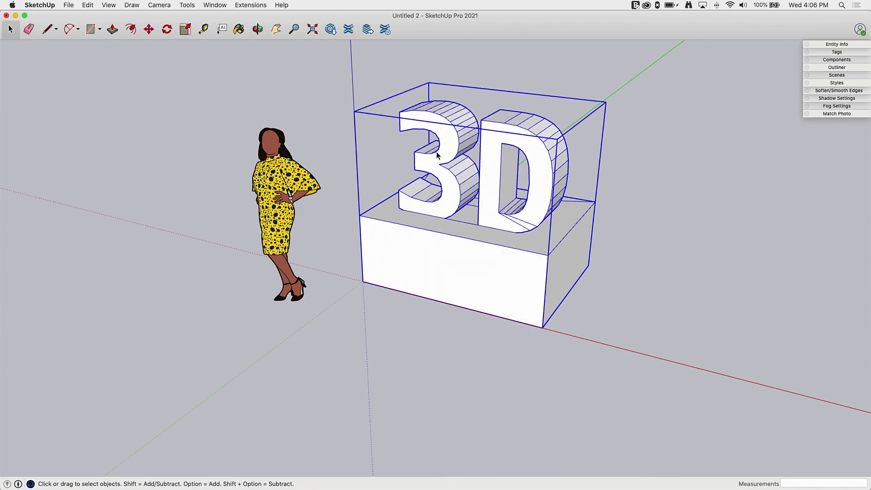
{"action": "double_click", "coordinate": [442, 192]}
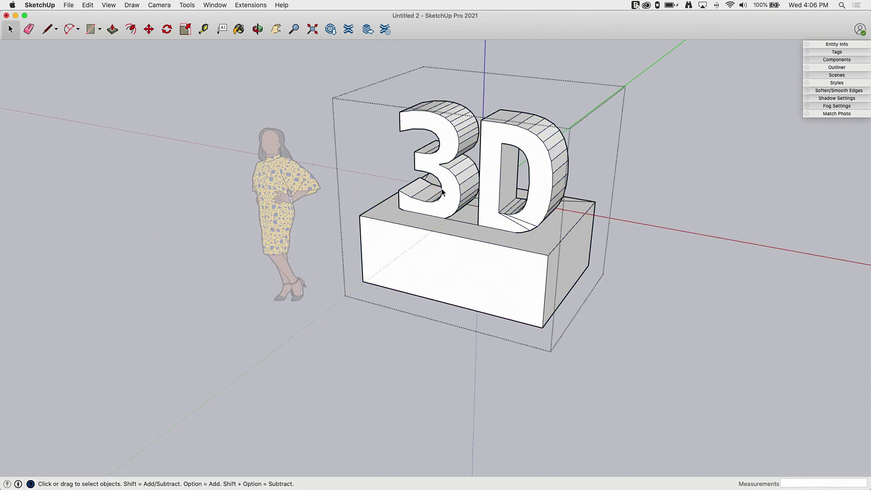
{"action": "left_click", "coordinate": [453, 257]}
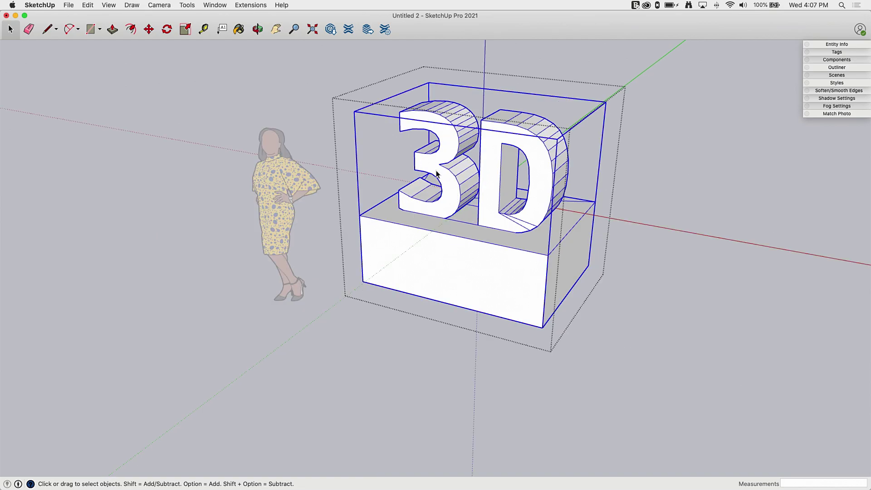
{"action": "left_click", "coordinate": [662, 141]}
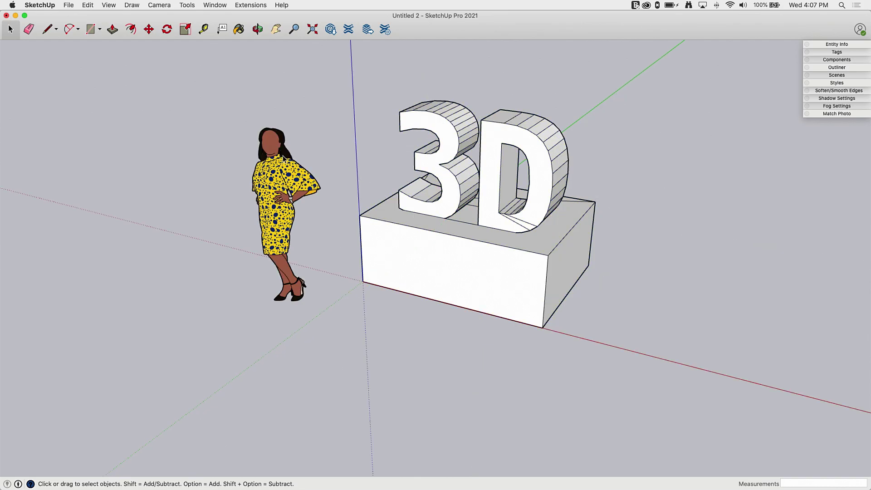
{"action": "middle_click_drag", "start_coordinate": [333, 159], "coordinate": [436, 234]}
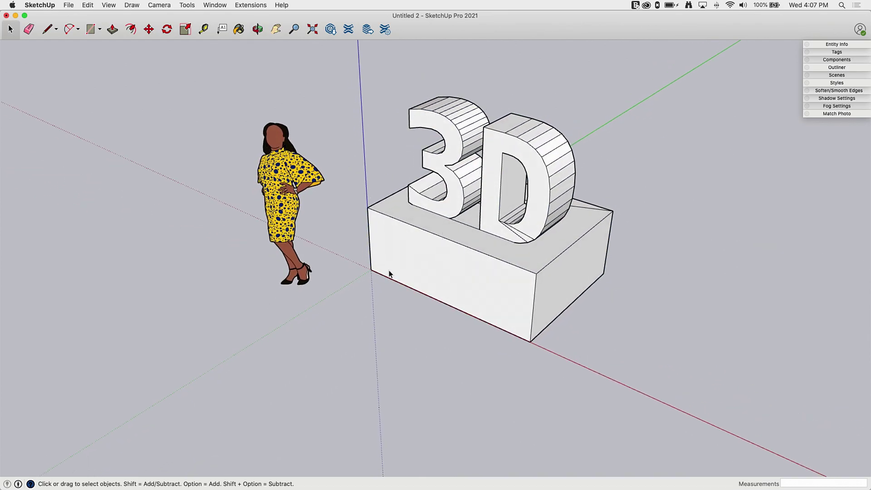
{"action": "middle_click_drag", "start_coordinate": [363, 273], "coordinate": [490, 318]}
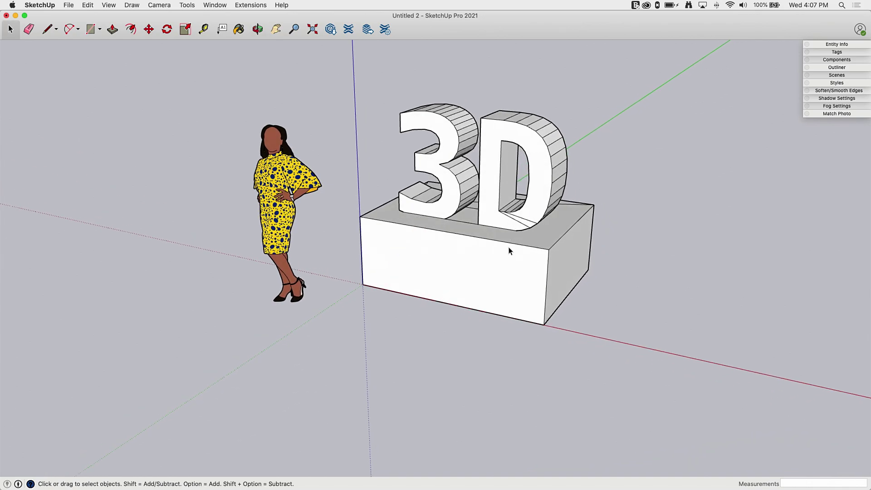
Step: Pick up the whole 3D component with the Move tool by its corner at the origin and place it back at the origin
{"action": "middle_click_drag", "start_coordinate": [507, 249], "coordinate": [471, 227]}
{"action": "left_click", "coordinate": [465, 243]}
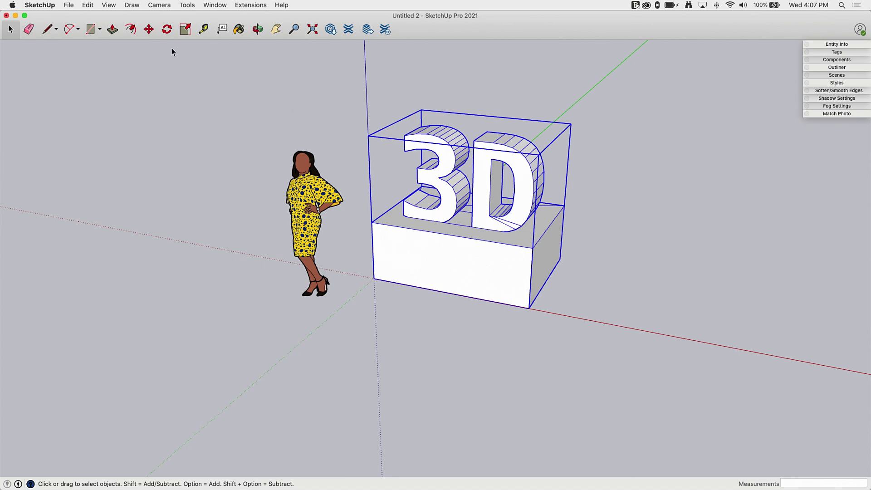
{"action": "left_click", "coordinate": [153, 30]}
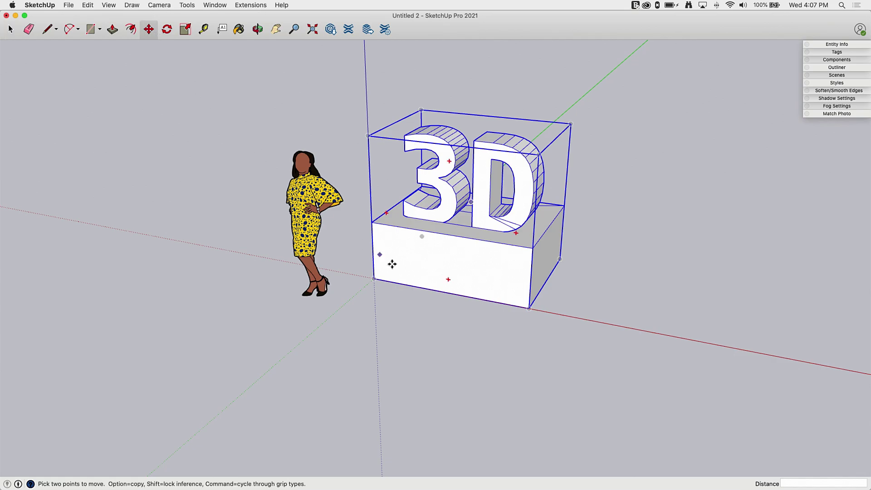
{"action": "left_click", "coordinate": [382, 273]}
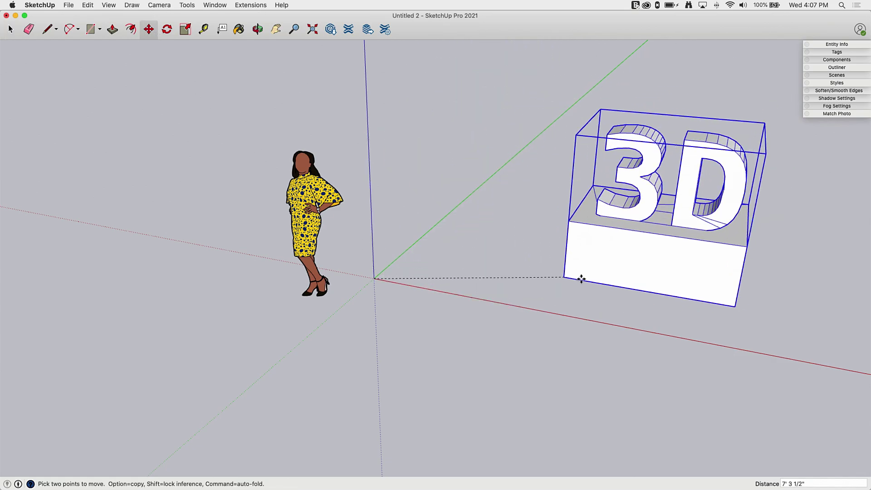
{"action": "left_click", "coordinate": [371, 279]}
{"action": "scroll", "coordinate": [137, 231], "scroll_direction": "down", "scroll_amount": 2}
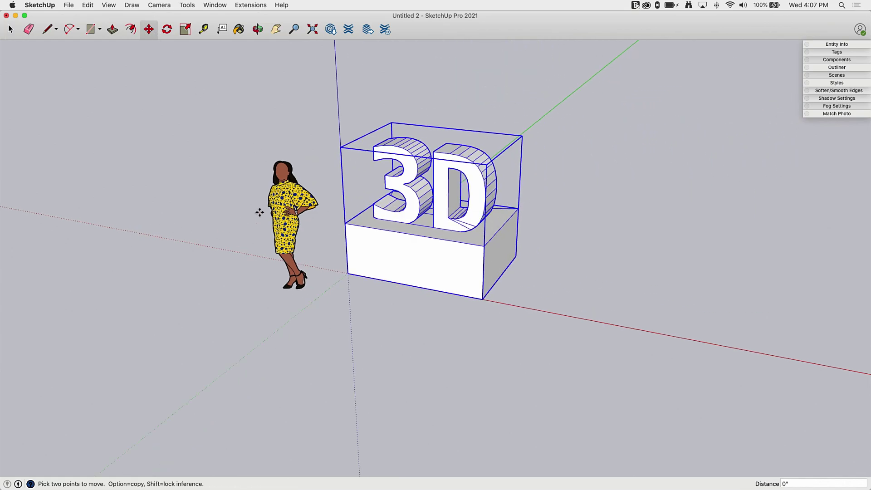
Step: Start another file import and set the format to Portable Network Graphics (*.png)
{"action": "left_click", "coordinate": [69, 5]}
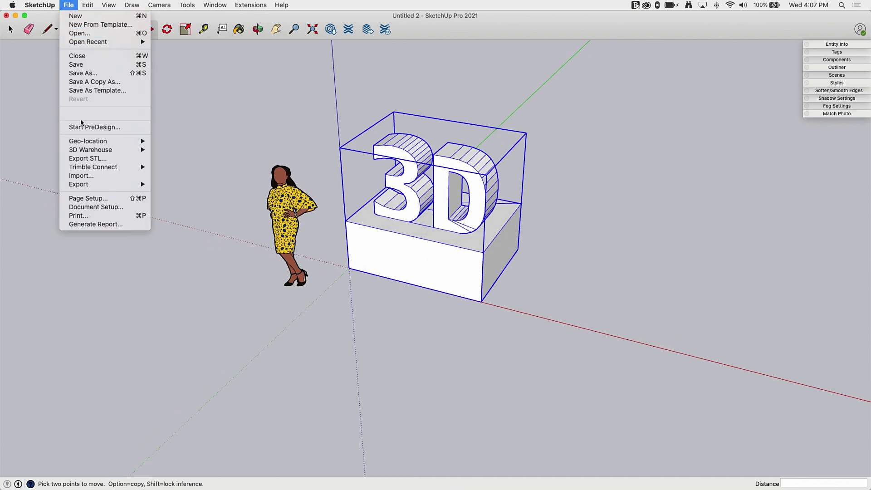
{"action": "left_click", "coordinate": [98, 173]}
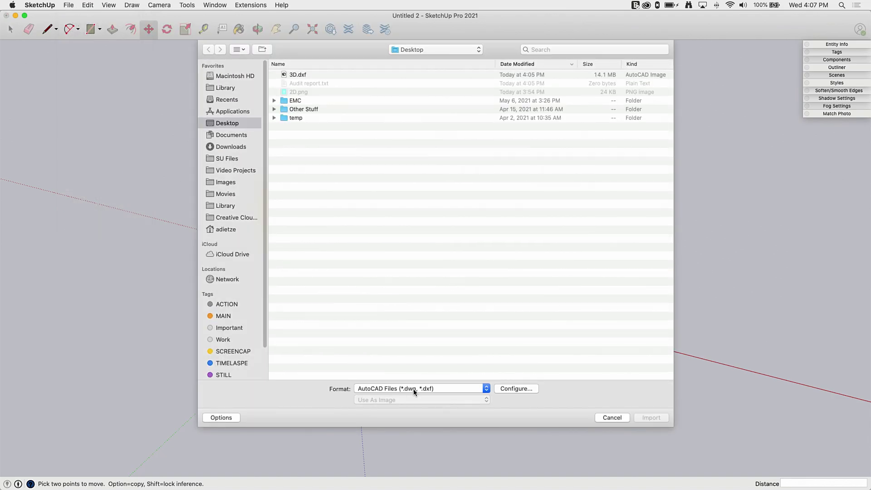
{"action": "left_click", "coordinate": [414, 388]}
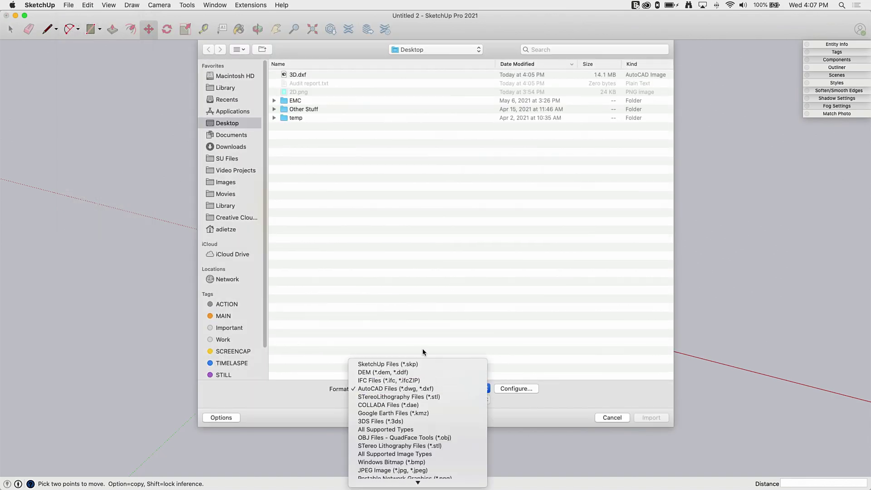
{"action": "scroll", "coordinate": [434, 397], "scroll_direction": "down", "scroll_amount": 3}
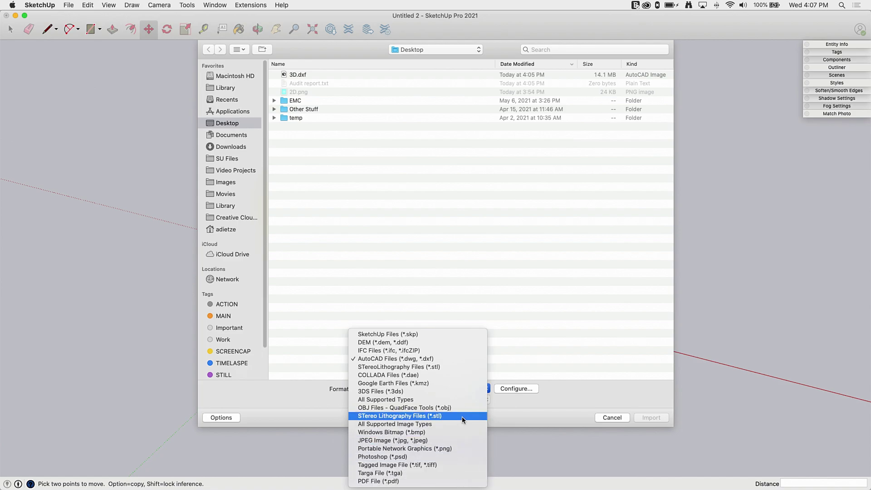
{"action": "left_click", "coordinate": [438, 449]}
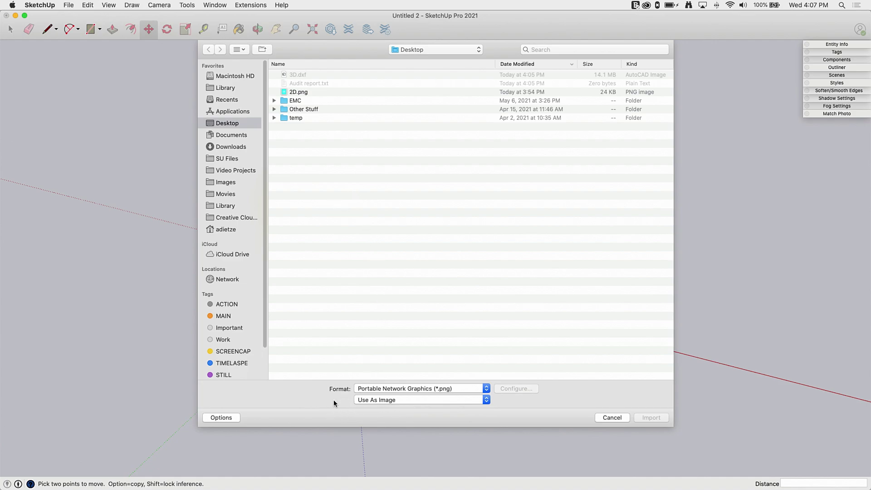
Step: Review the image import uses, keep Use As Image, and import 2D.png from the Desktop
{"action": "left_click", "coordinate": [476, 401]}
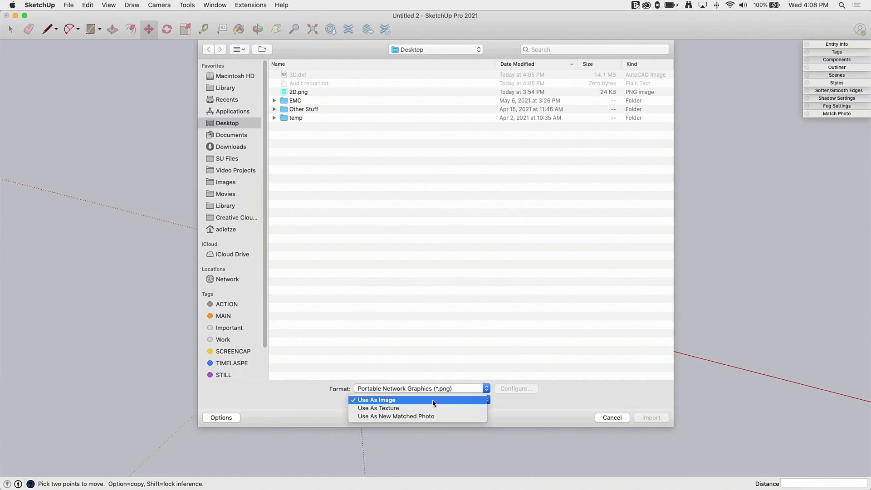
{"action": "left_click", "coordinate": [461, 401]}
{"action": "left_click", "coordinate": [462, 401]}
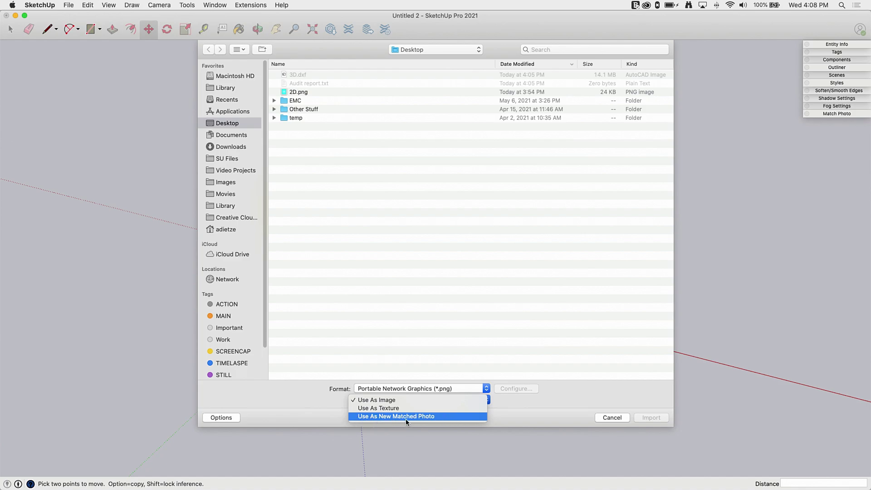
{"action": "left_click", "coordinate": [385, 401]}
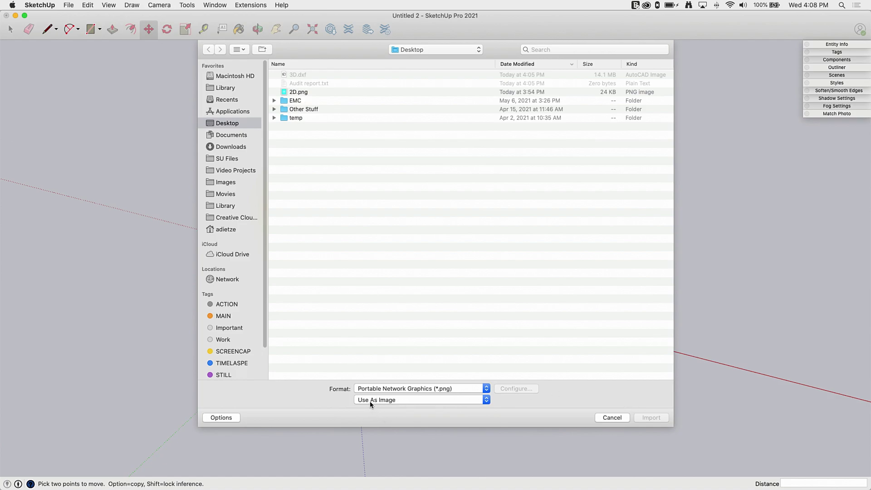
{"action": "left_click", "coordinate": [294, 92]}
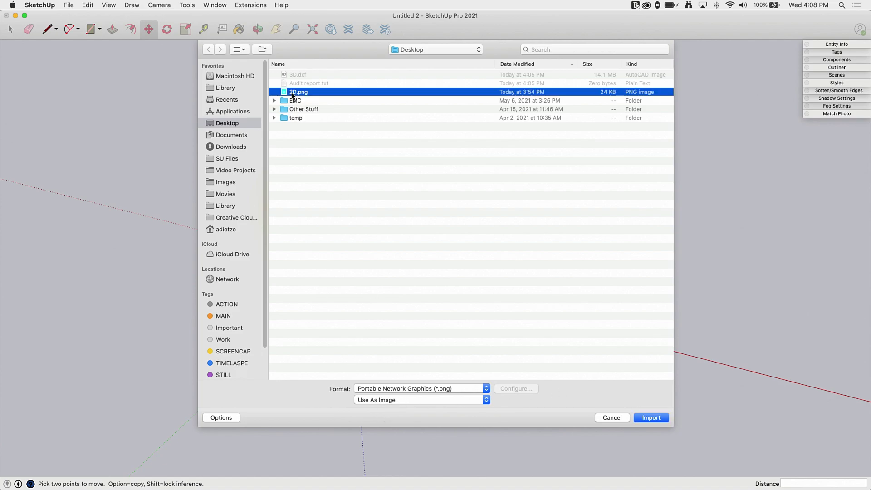
{"action": "left_click", "coordinate": [650, 417]}
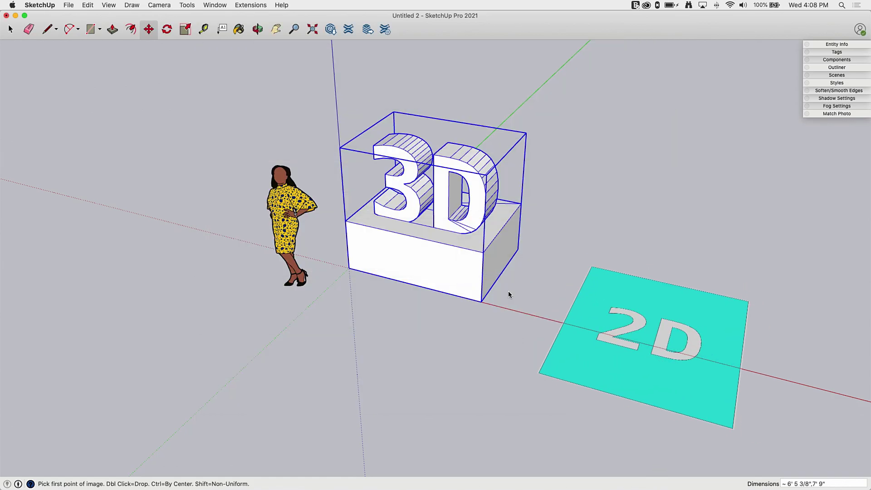
Step: Place the 2D image flat with its corner on the red axis beyond the 3D component and set its height to 10'
{"action": "middle_click_drag", "start_coordinate": [116, 221], "coordinate": [113, 268]}
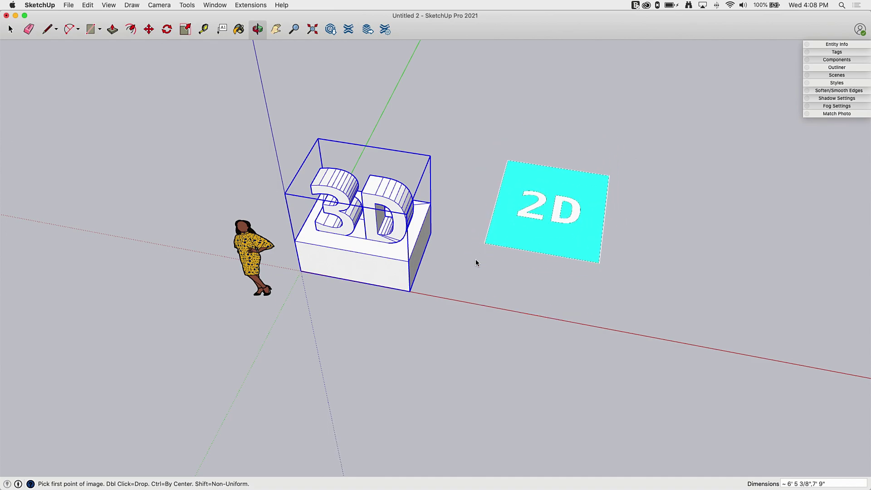
{"action": "left_click", "coordinate": [452, 299]}
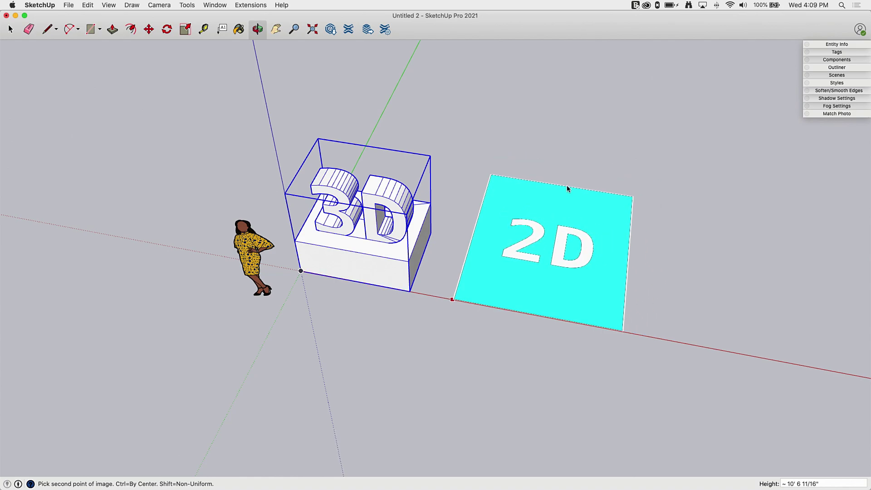
{"action": "type", "text": "10"}
{"action": "key", "text": "Return"}
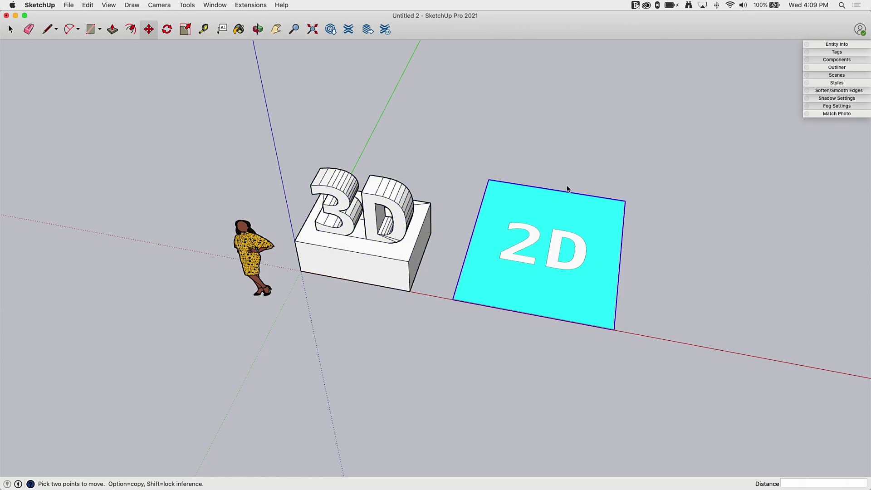
Step: Examine the placed 2D image beside the 3D component from several angles, with the image selected
{"action": "middle_click_drag", "start_coordinate": [647, 209], "coordinate": [610, 347]}
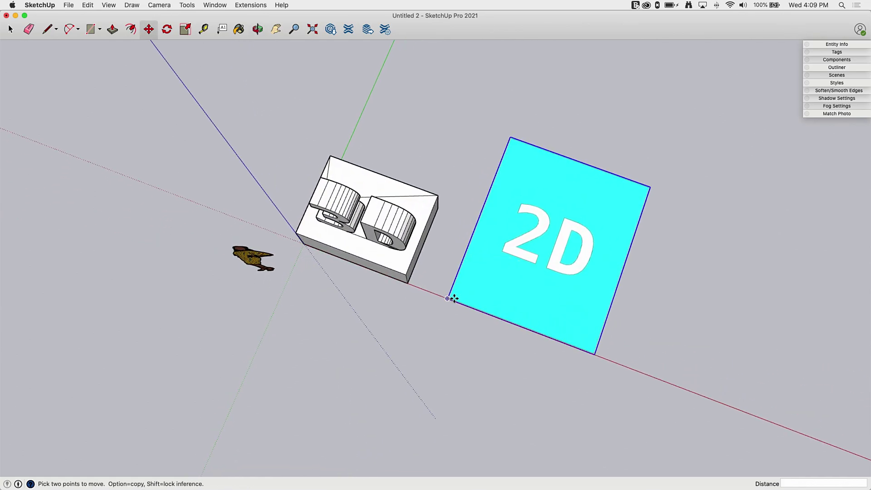
{"action": "middle_click_drag", "start_coordinate": [508, 125], "coordinate": [443, 109]}
{"action": "scroll", "coordinate": [587, 327], "scroll_direction": "up", "scroll_amount": 3}
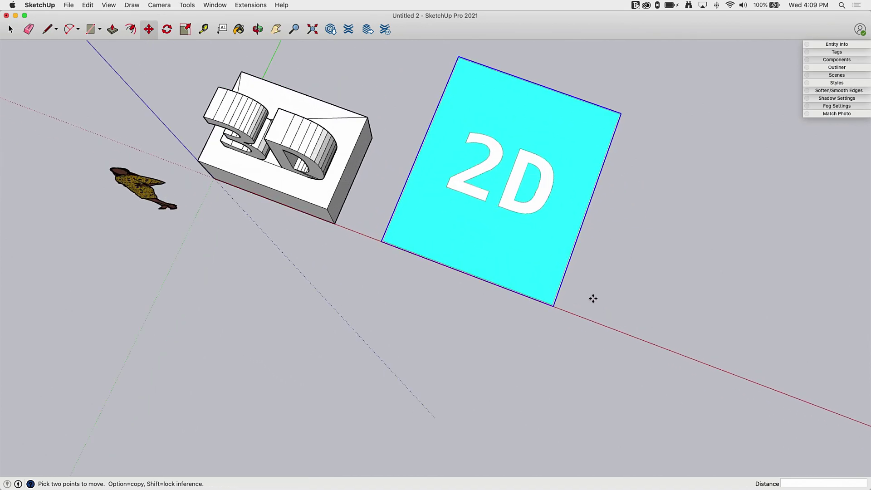
{"action": "middle_click_drag", "start_coordinate": [602, 236], "coordinate": [336, 87]}
{"action": "left_click", "coordinate": [10, 30]}
{"action": "left_click", "coordinate": [282, 180]}
{"action": "middle_click_drag", "start_coordinate": [264, 147], "coordinate": [255, 119]}
{"action": "left_click", "coordinate": [534, 224]}
{"action": "middle_click_drag", "start_coordinate": [494, 225], "coordinate": [404, 218]}
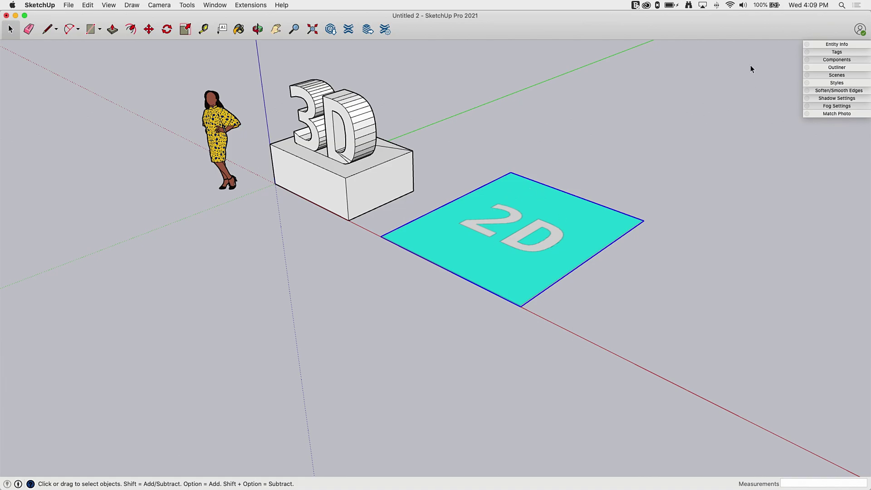
{"action": "middle_click_drag", "start_coordinate": [441, 196], "coordinate": [583, 228]}
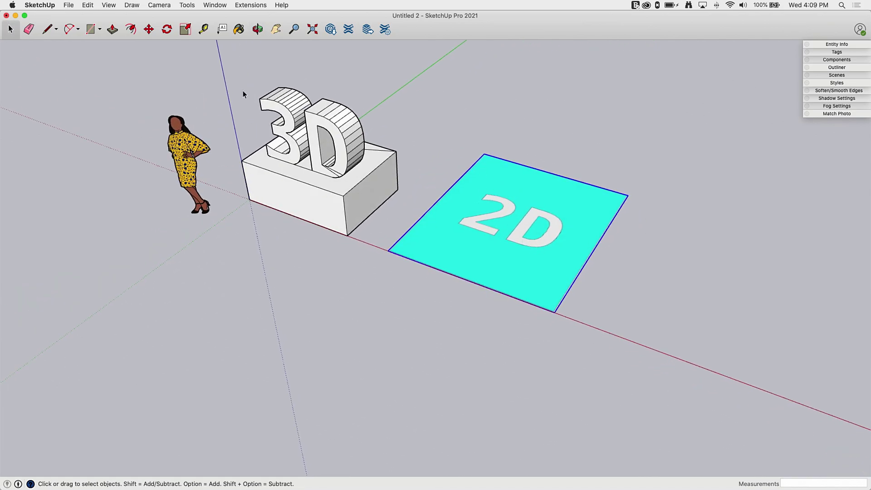
Step: Show Entity Info and compare the details of the 2D image with those of the 3D component
{"action": "left_click", "coordinate": [835, 45]}
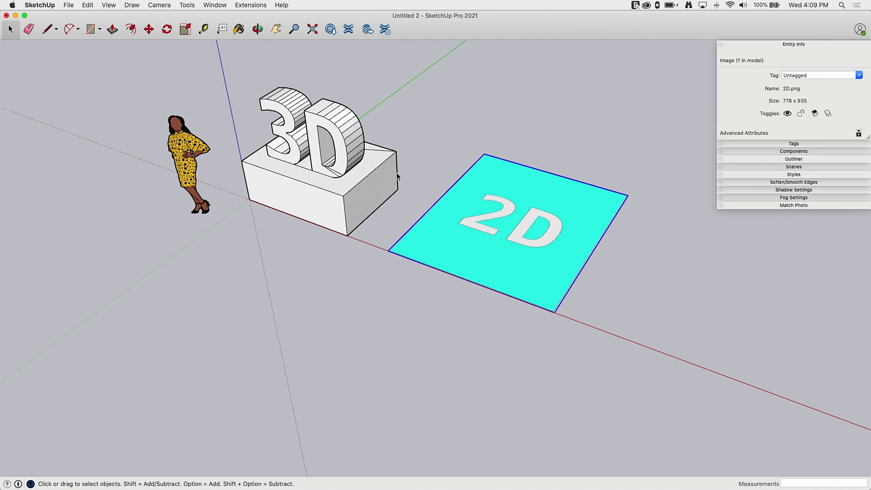
{"action": "left_click", "coordinate": [326, 165]}
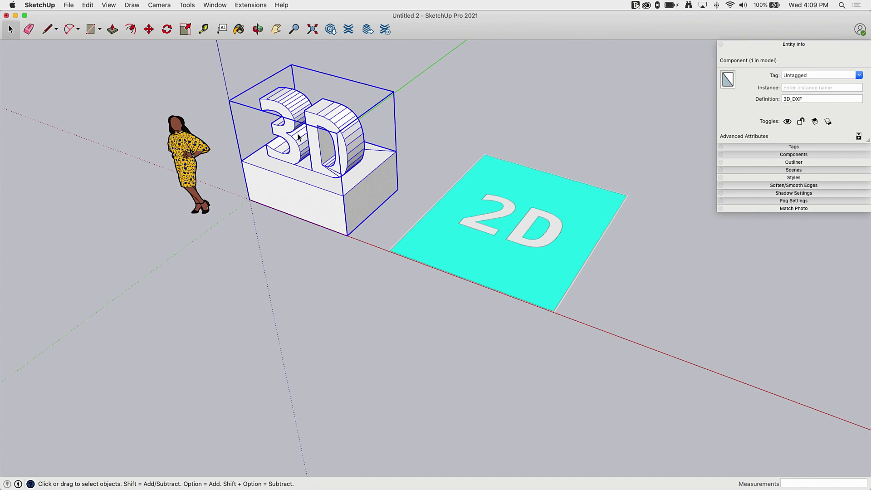
{"action": "scroll", "coordinate": [386, 460], "scroll_direction": "down", "scroll_amount": 1}
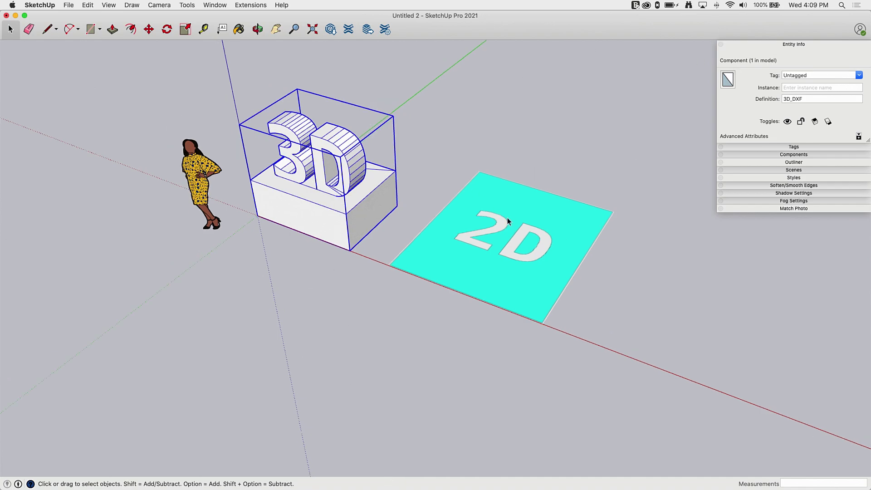
{"action": "left_click", "coordinate": [481, 232]}
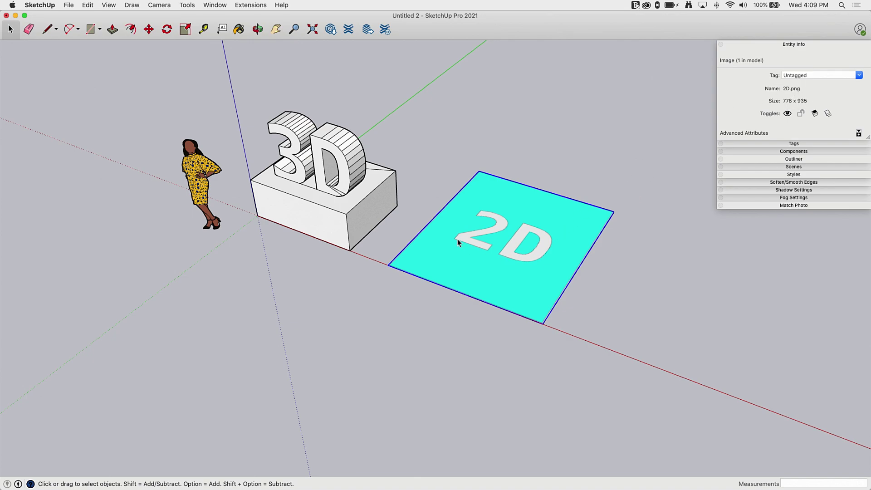
{"action": "scroll", "coordinate": [545, 202], "scroll_direction": "up", "scroll_amount": 3}
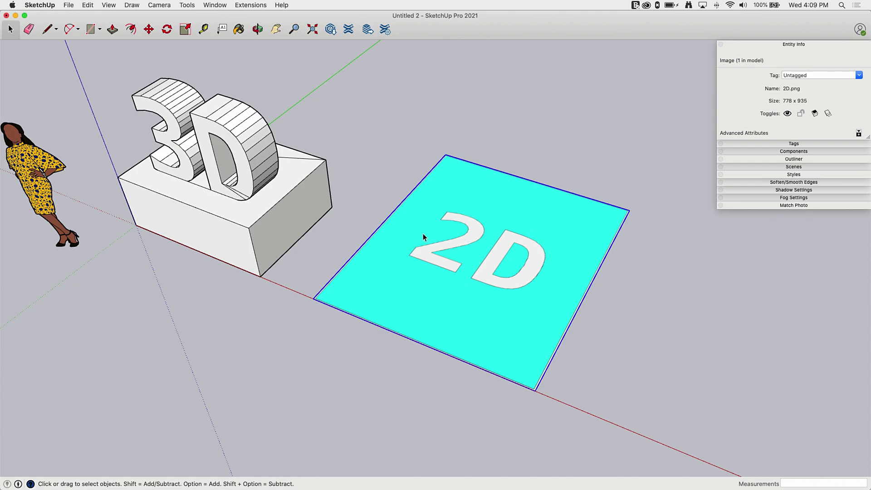
{"action": "left_click", "coordinate": [471, 122]}
{"action": "left_click", "coordinate": [429, 221]}
Step: Examine the flat 2D image and the 3D geometry together from high and low viewpoints
{"action": "middle_click_drag", "start_coordinate": [520, 278], "coordinate": [495, 251]}
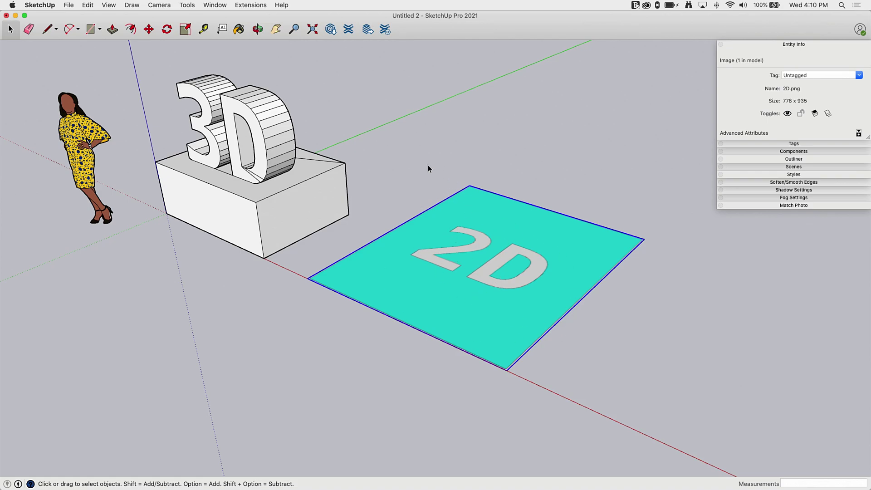
{"action": "middle_click_drag", "start_coordinate": [423, 170], "coordinate": [493, 319]}
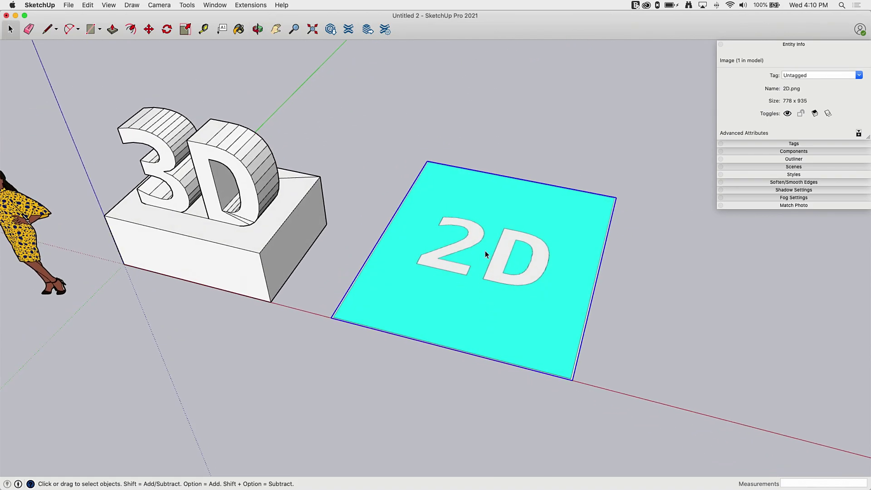
{"action": "middle_click_drag", "start_coordinate": [483, 250], "coordinate": [521, 246]}
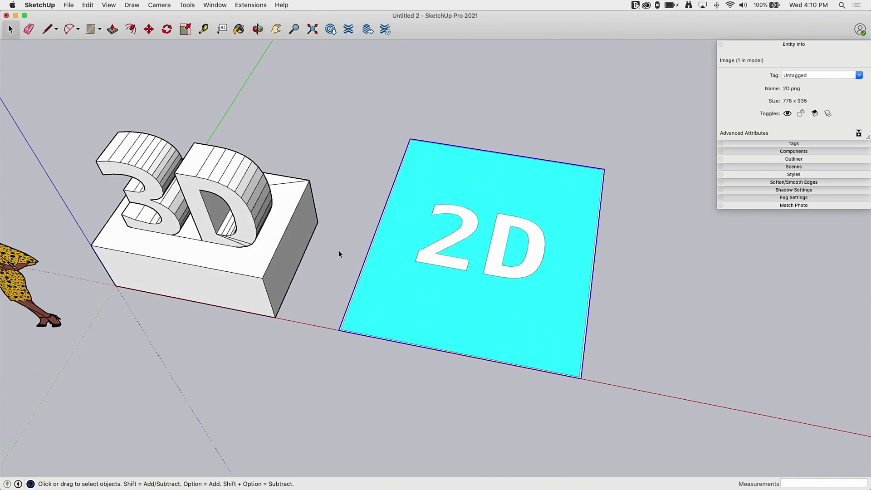
{"action": "middle_click_drag", "start_coordinate": [569, 320], "coordinate": [479, 301]}
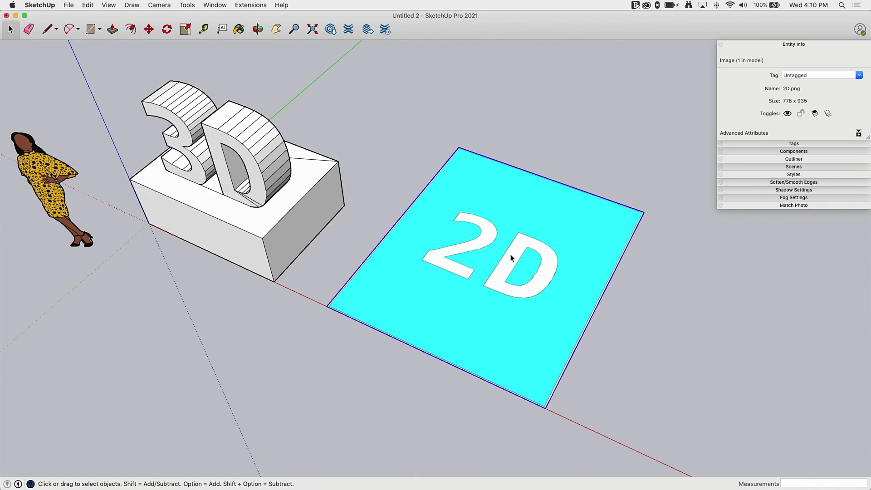
{"action": "middle_click_drag", "start_coordinate": [490, 348], "coordinate": [463, 279]}
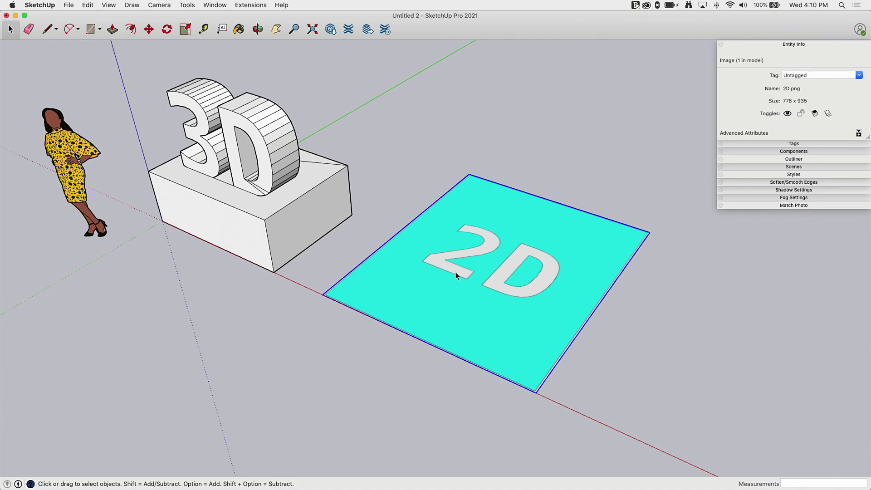
{"action": "scroll", "coordinate": [456, 272], "scroll_direction": "down", "scroll_amount": 2}
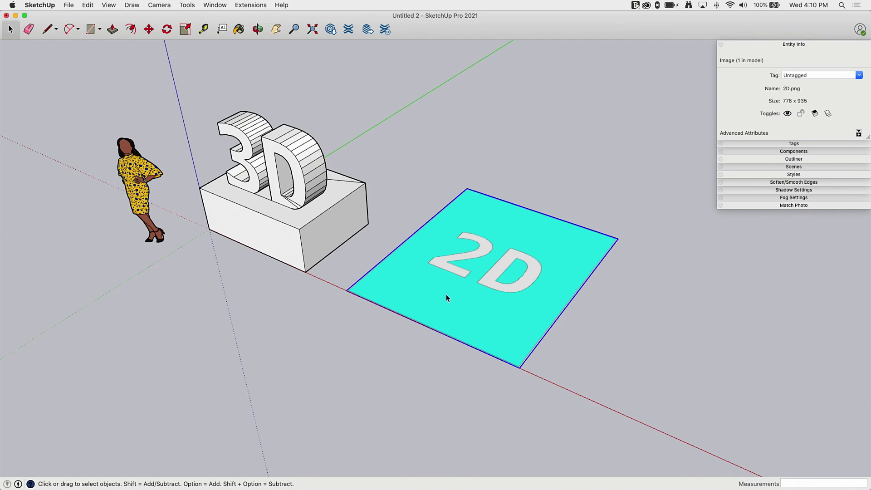
{"action": "middle_click_drag", "start_coordinate": [444, 298], "coordinate": [486, 291]}
{"action": "scroll", "coordinate": [635, 344], "scroll_direction": "down", "scroll_amount": 3}
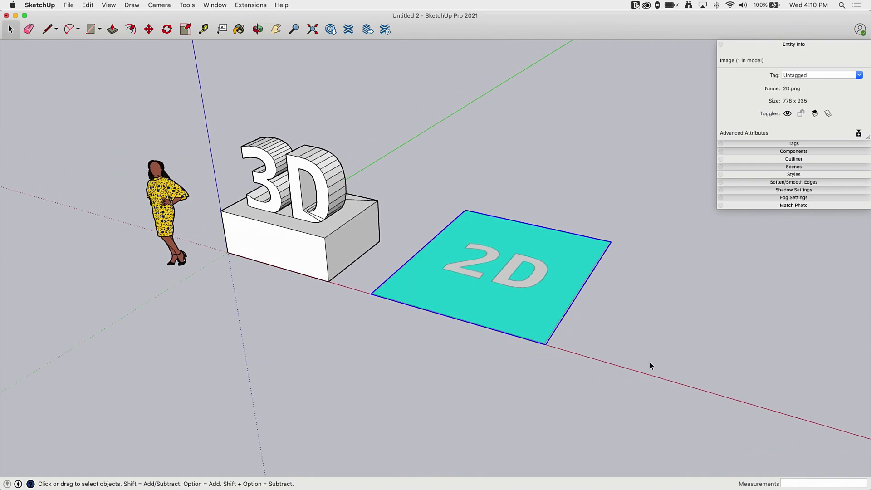
{"action": "scroll", "coordinate": [369, 279], "scroll_direction": "up", "scroll_amount": 3}
{"action": "middle_click_drag", "start_coordinate": [592, 299], "coordinate": [478, 297]}
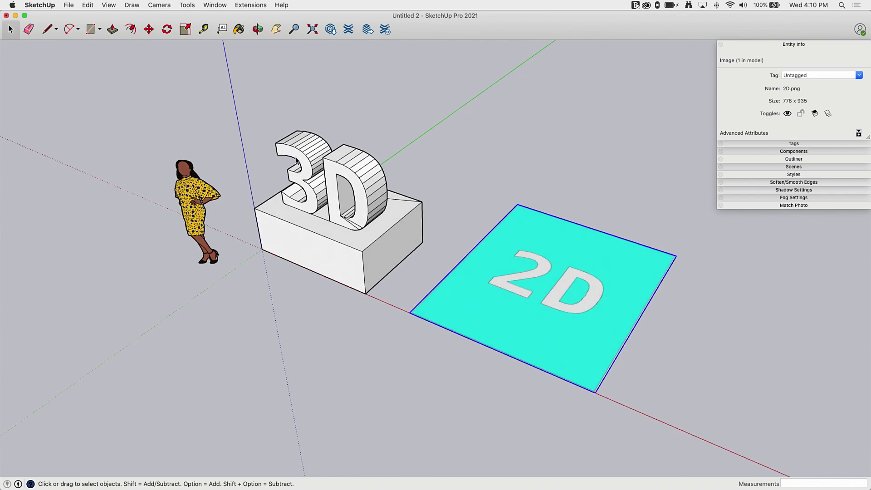
Step: Check the 3D component and the 2D image once more in Entity Info, and clear the selection
{"action": "left_click", "coordinate": [317, 254]}
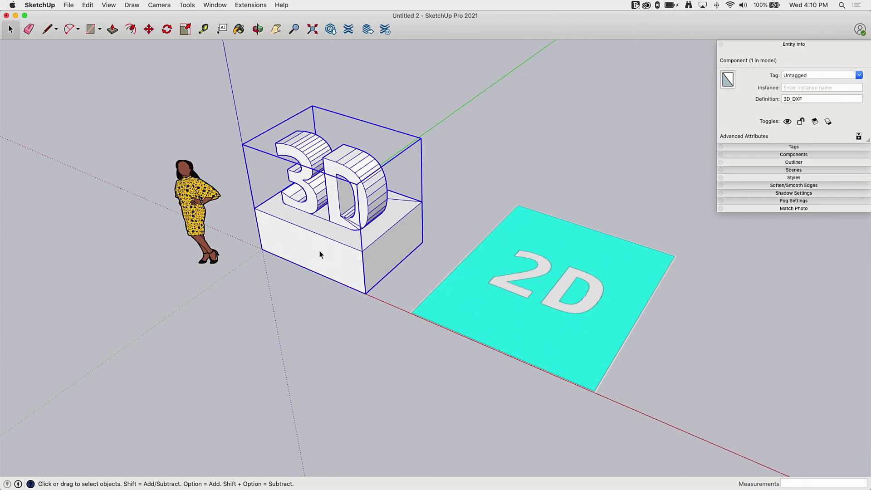
{"action": "left_click", "coordinate": [554, 310]}
{"action": "left_click", "coordinate": [333, 330]}
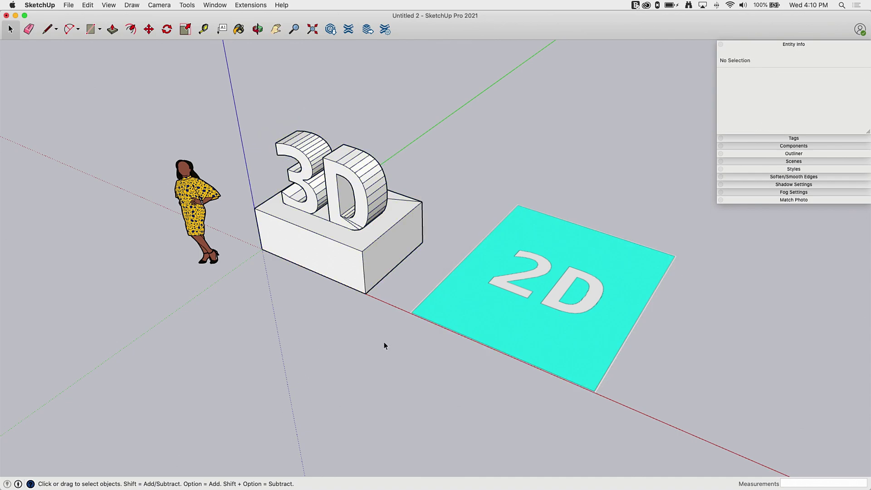